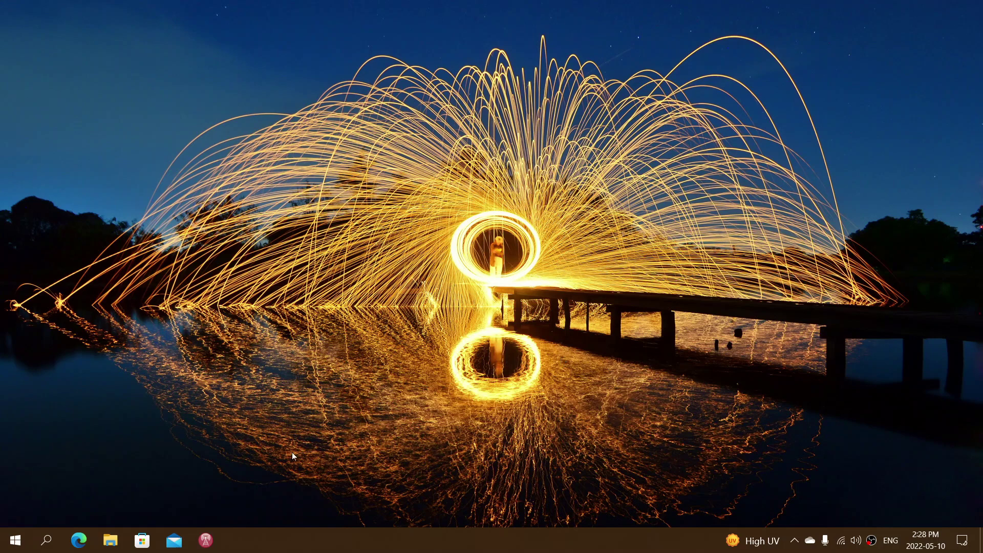
- Go from the Start menu into Settings' Update & Security to see Windows Update
click(14, 540)
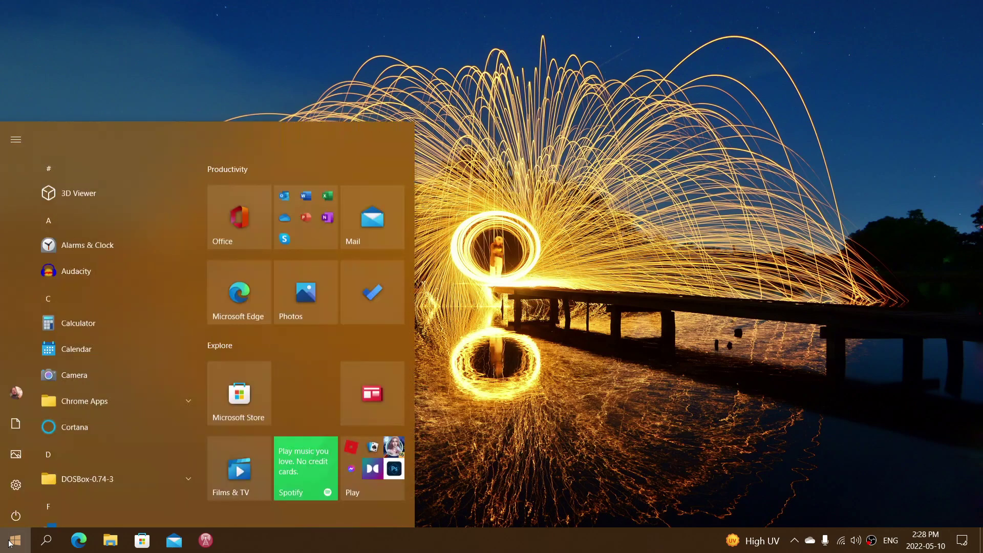
click(15, 480)
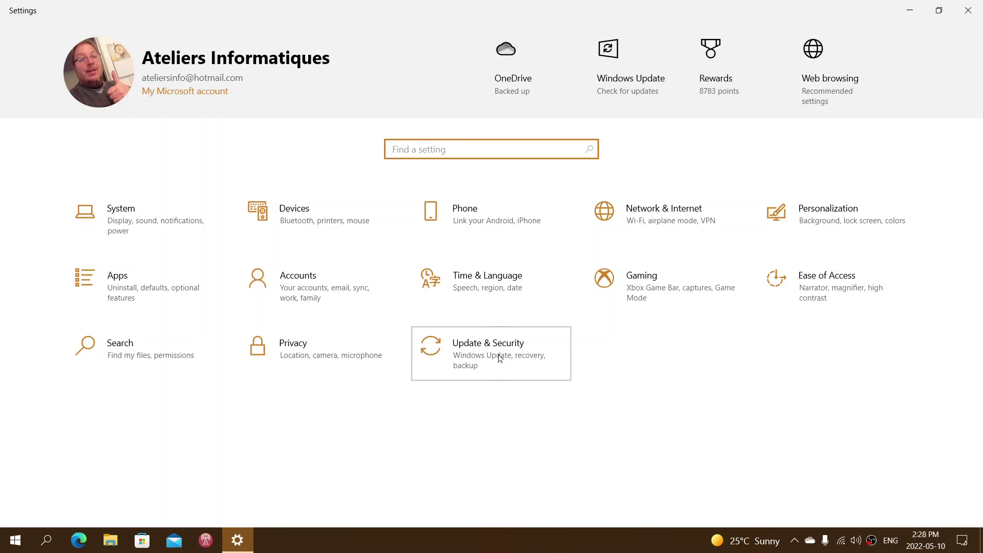
click(498, 358)
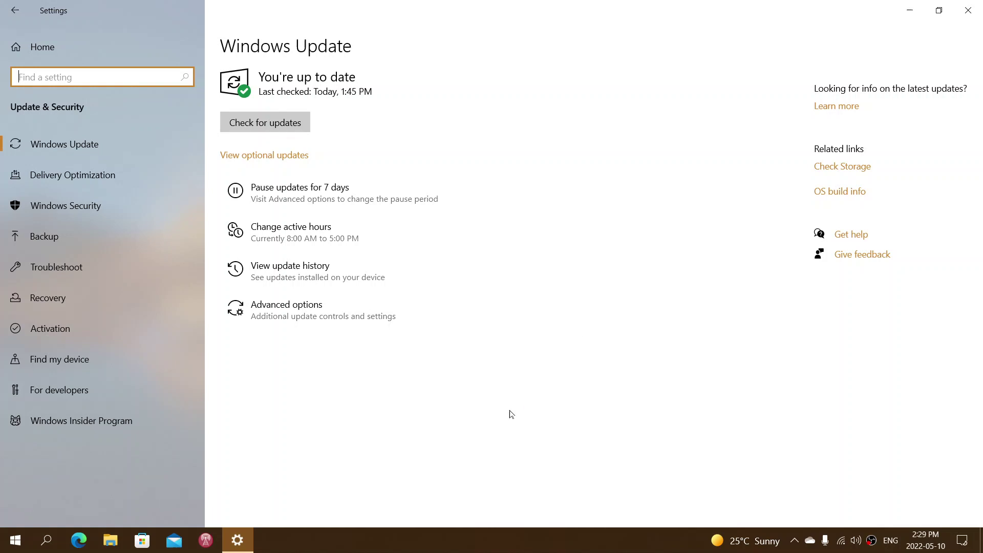
- Close the Settings window to return to the desktop
click(968, 10)
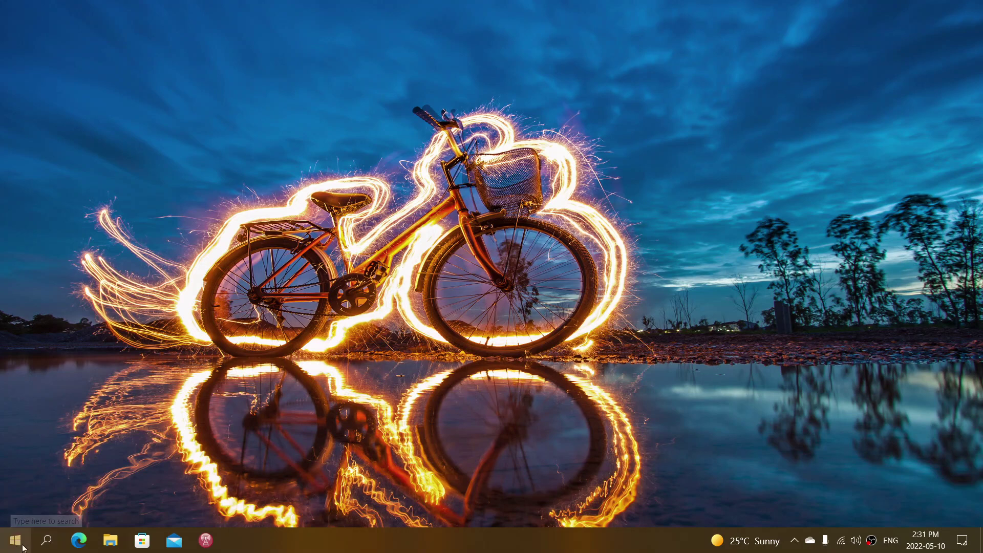
- Bring up Windows search from the taskbar
click(46, 542)
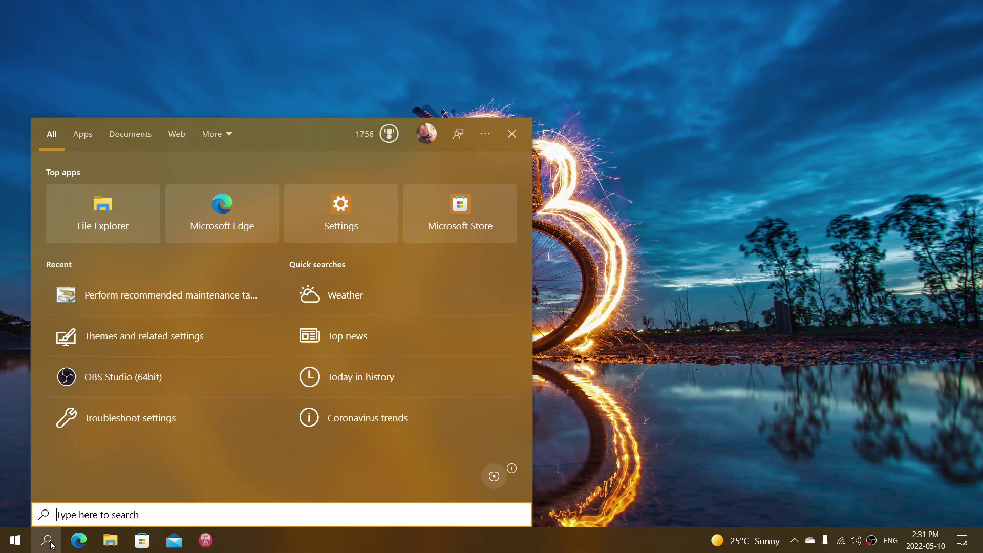
text(mainte)
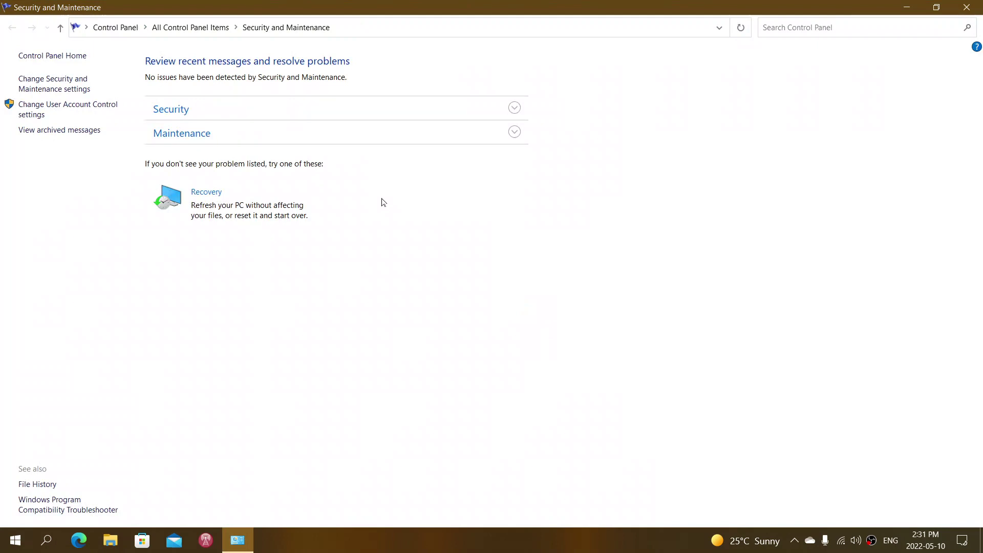
- Expand both the Maintenance and Security sections on the Security and Maintenance page
click(346, 142)
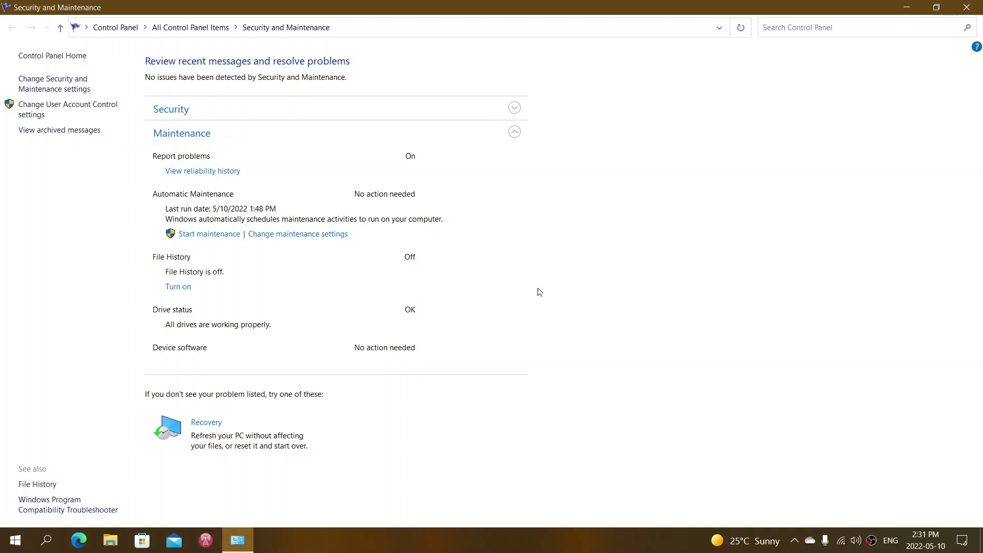
click(458, 109)
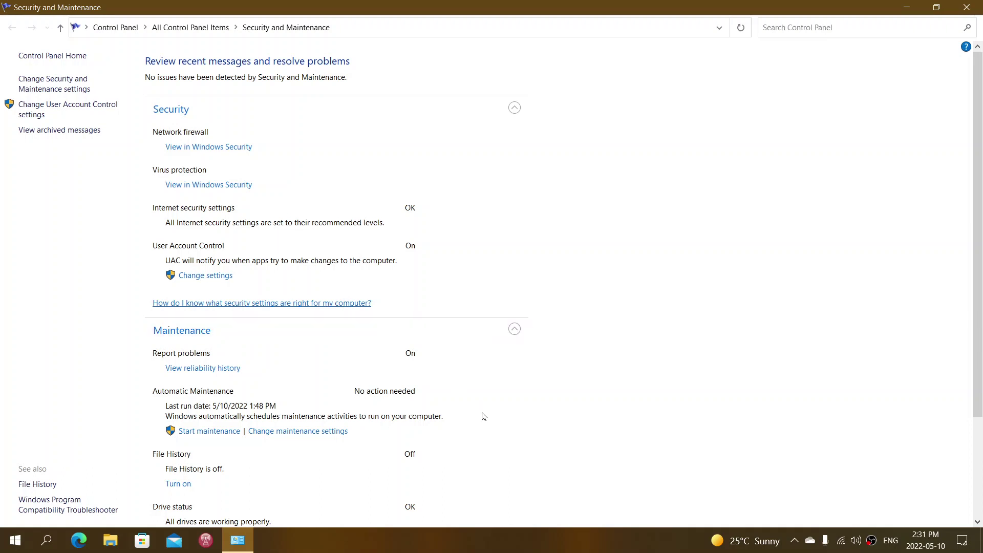
- Check the daily 2:00 AM Automatic Maintenance schedule, then close the window
click(306, 435)
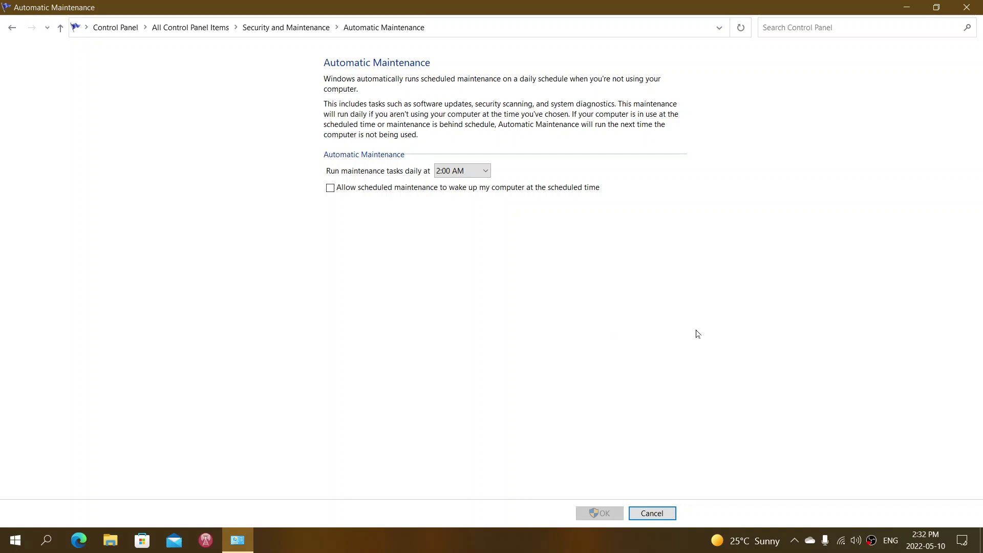
click(979, 8)
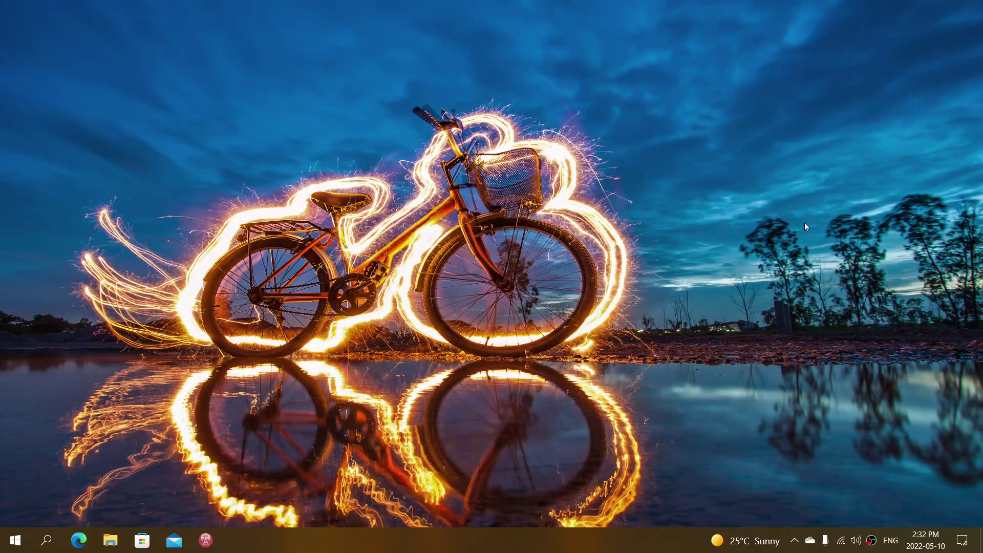